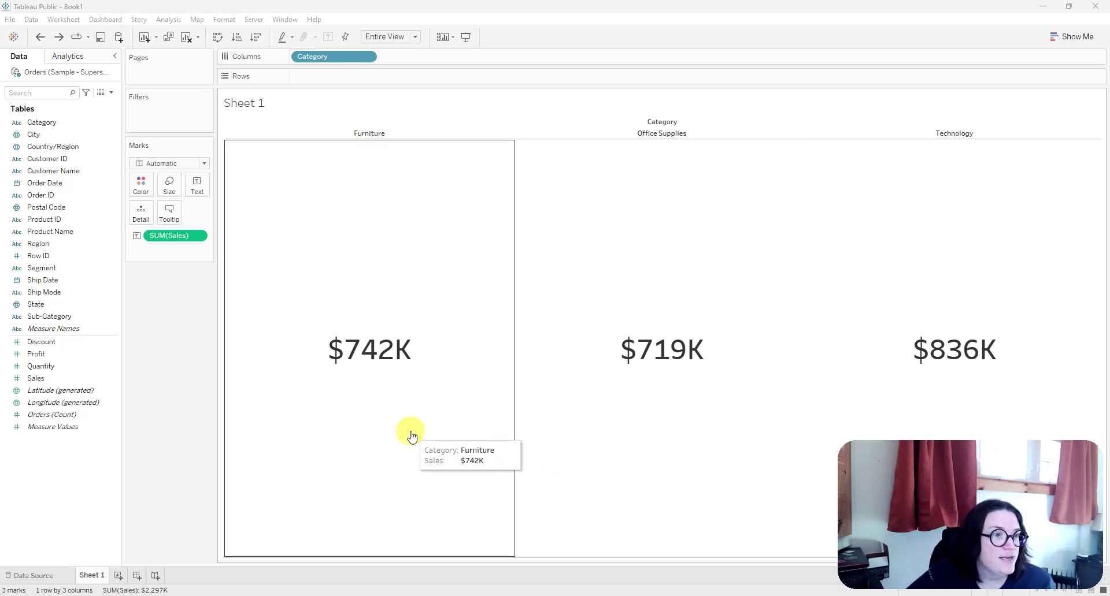
Select the category totals to see the blue highlight, then hide the Category column field label
{"action": "left_click", "coordinate": [436, 336]}
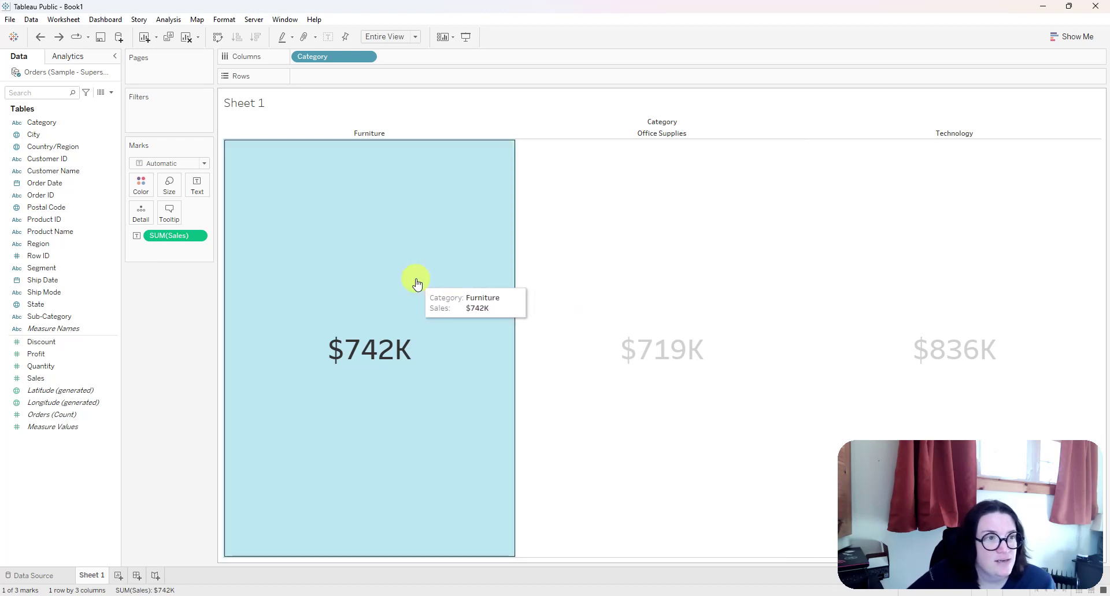
{"action": "left_click", "coordinate": [638, 264]}
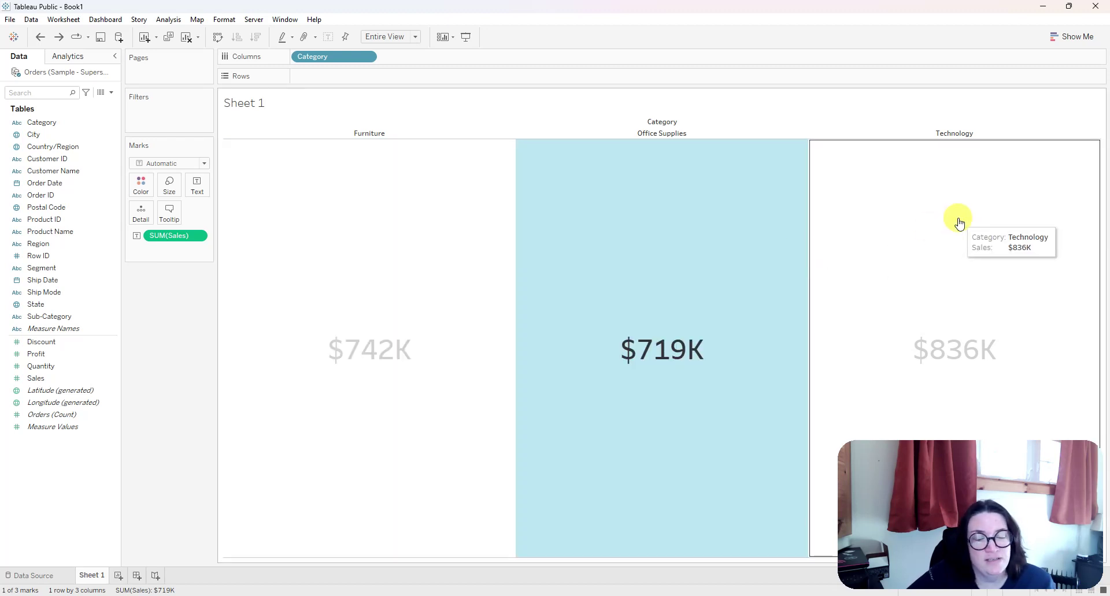
{"action": "left_click", "coordinate": [956, 223]}
{"action": "left_click", "coordinate": [638, 248]}
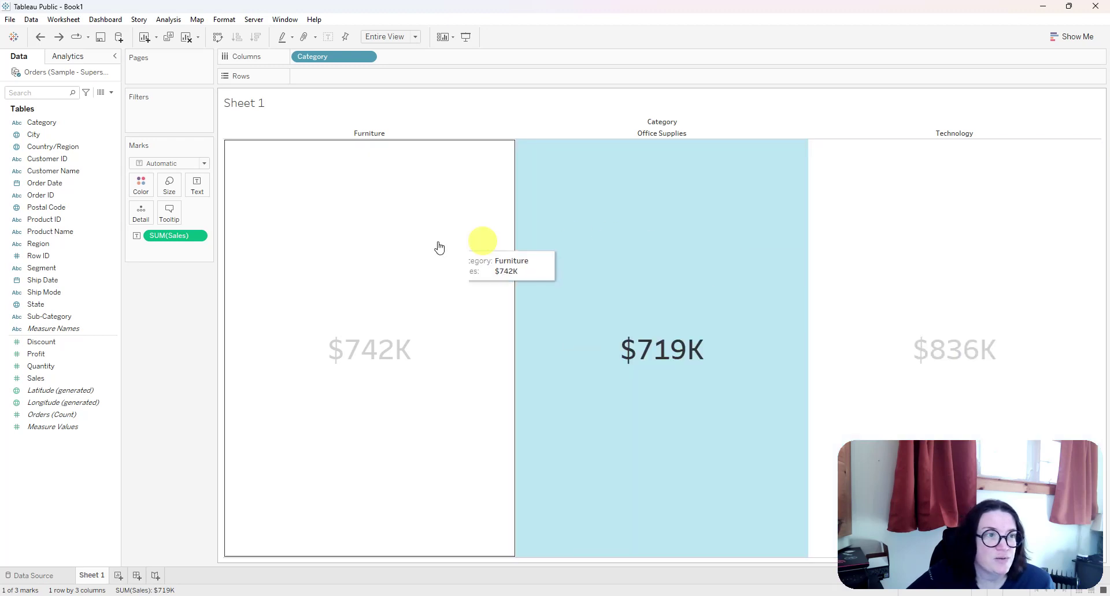
{"action": "left_click", "coordinate": [358, 239]}
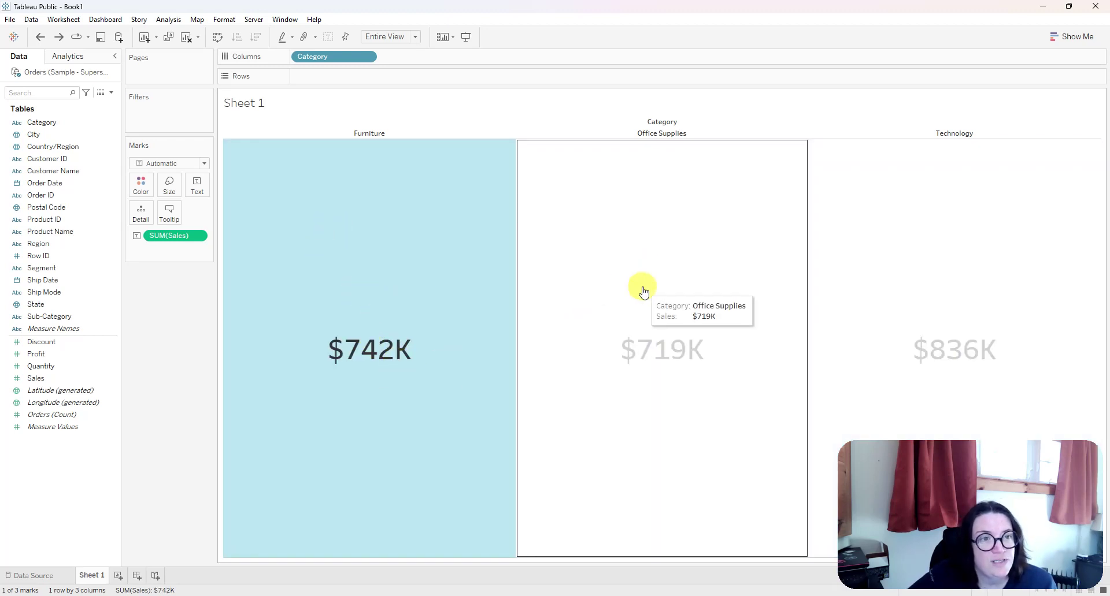
{"action": "left_click", "coordinate": [641, 281]}
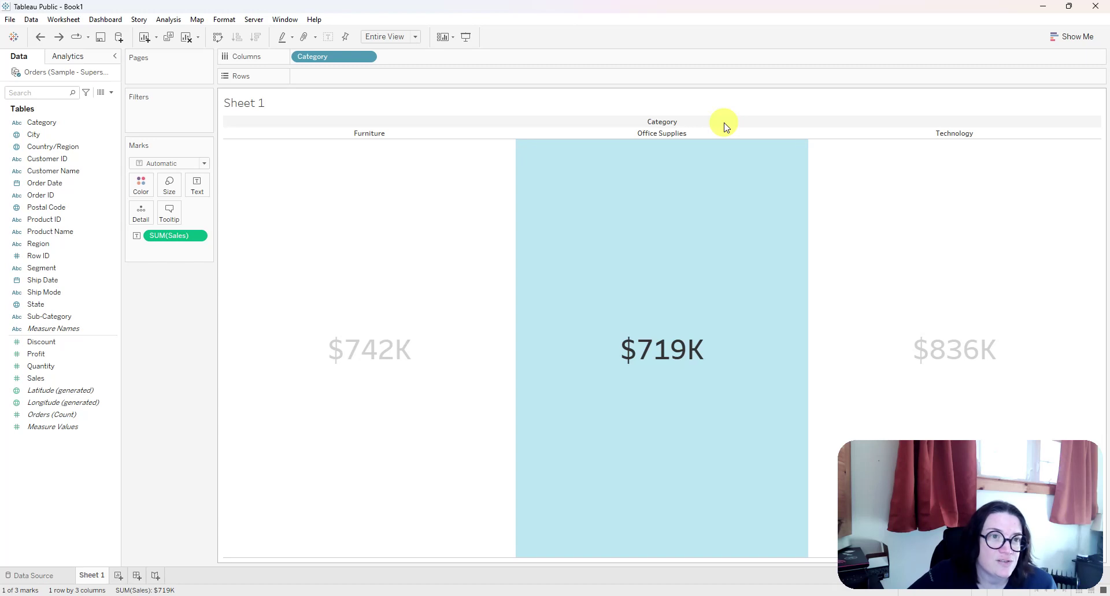
{"action": "right_click", "coordinate": [672, 126]}
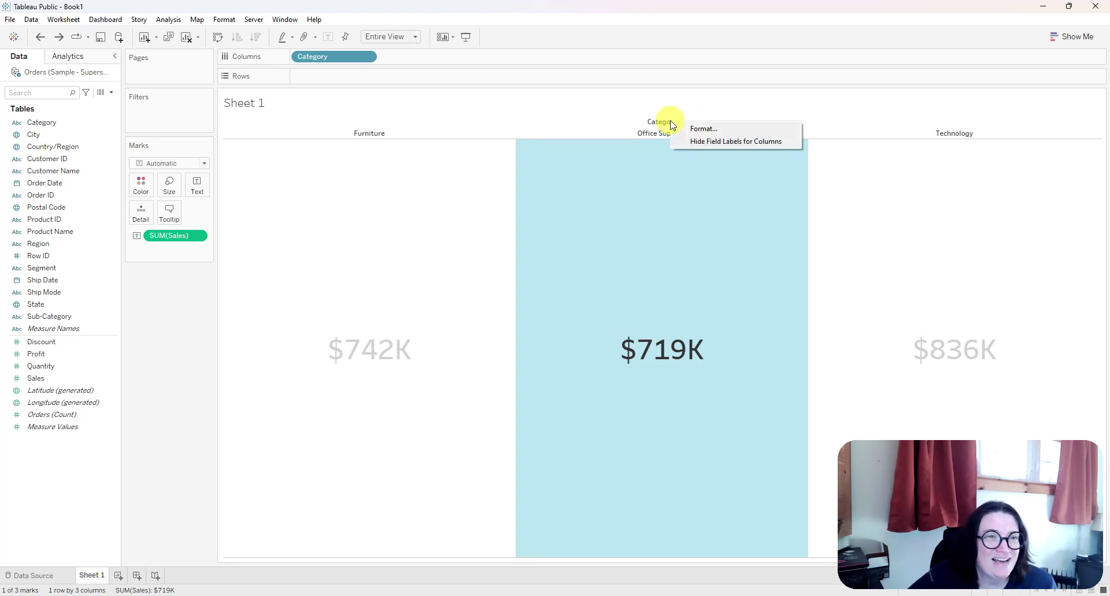
{"action": "left_click", "coordinate": [723, 140]}
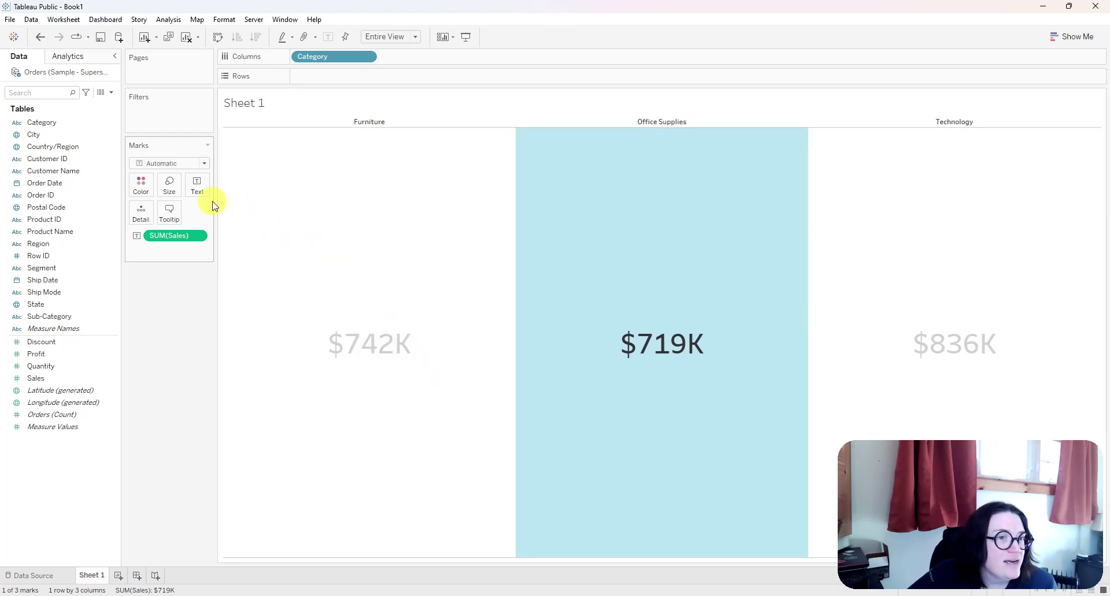
Set the Marks card type to Shape so each sales total sits in a circle
{"action": "left_click", "coordinate": [207, 165]}
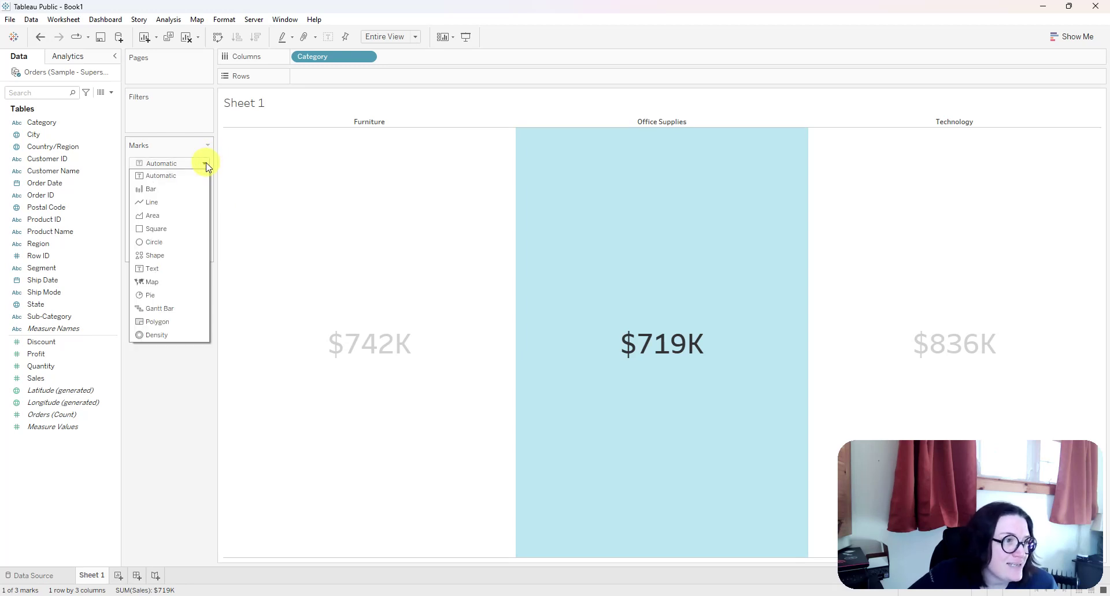
{"action": "left_click", "coordinate": [168, 258]}
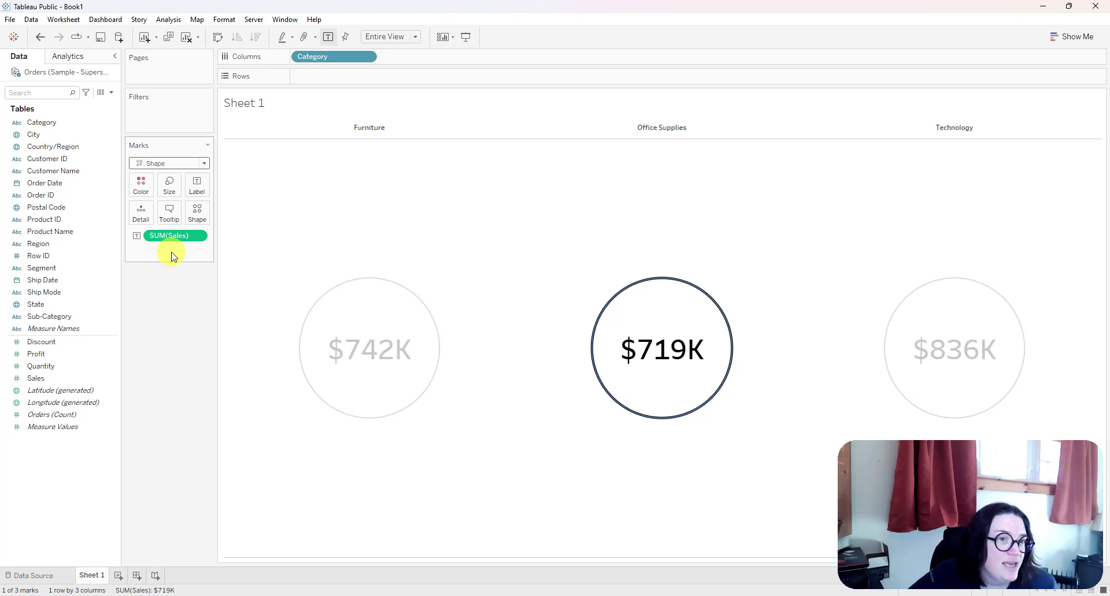
{"action": "left_click", "coordinate": [200, 218]}
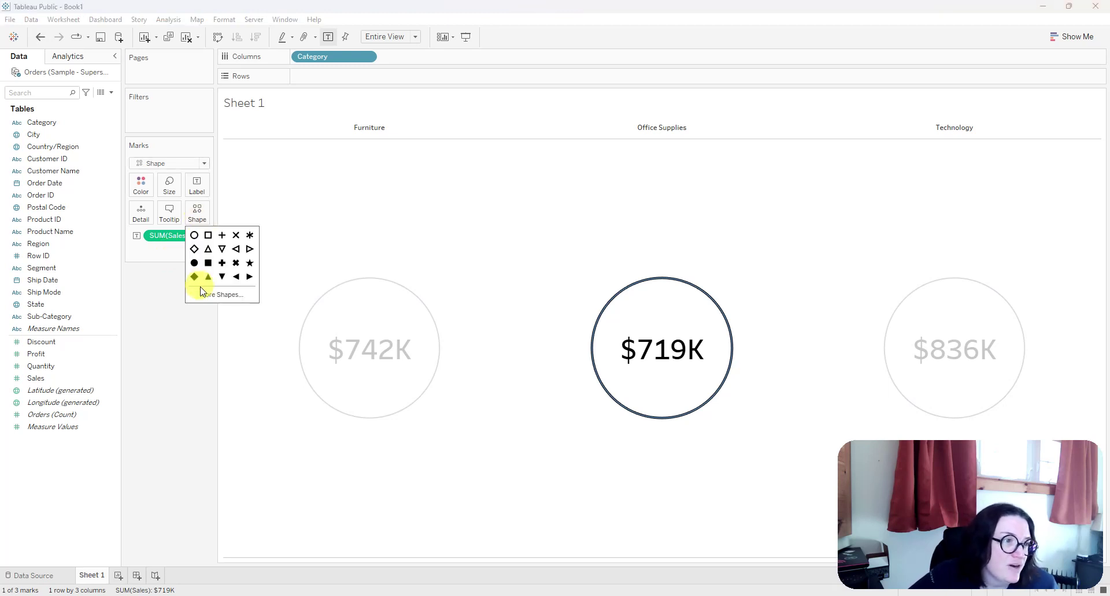
In Edit Shape, assign the blank shape from the Custom palette to the circle item and apply
{"action": "left_click", "coordinate": [230, 296]}
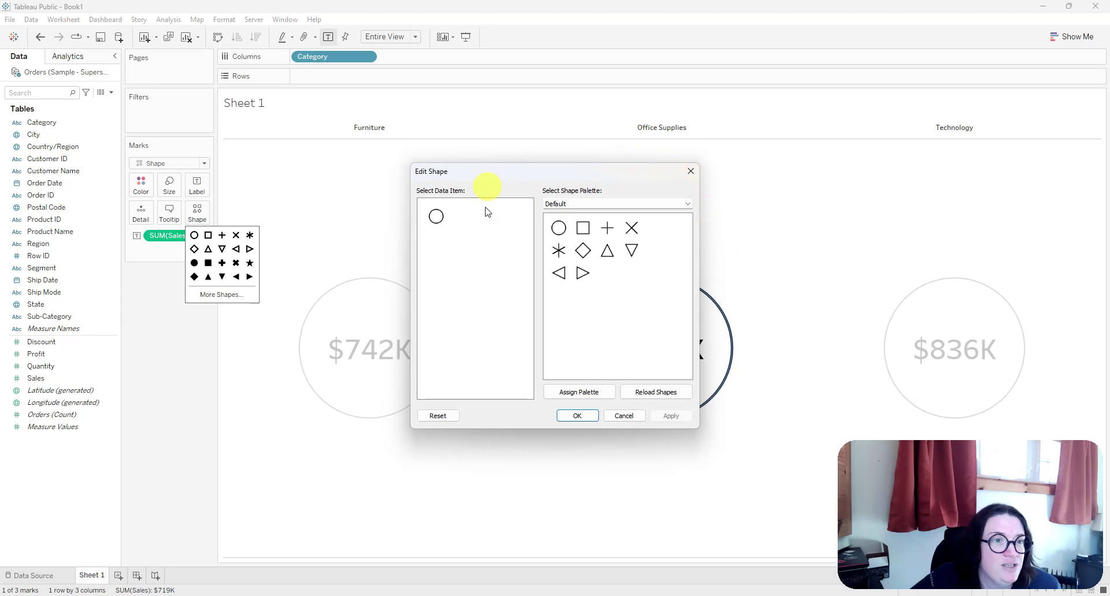
{"action": "left_click", "coordinate": [686, 206]}
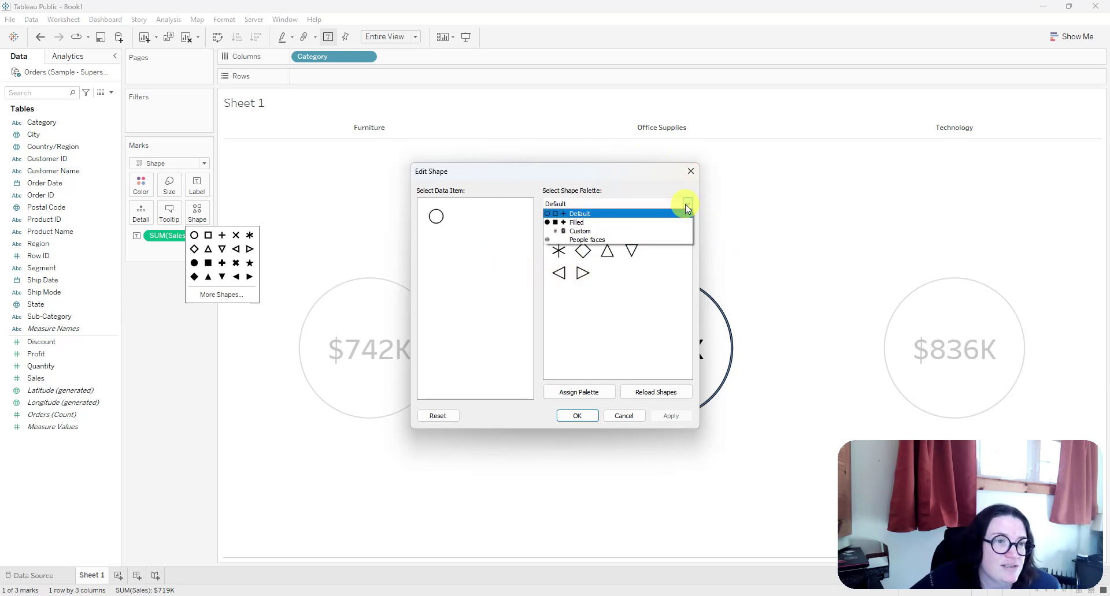
{"action": "left_click", "coordinate": [623, 231]}
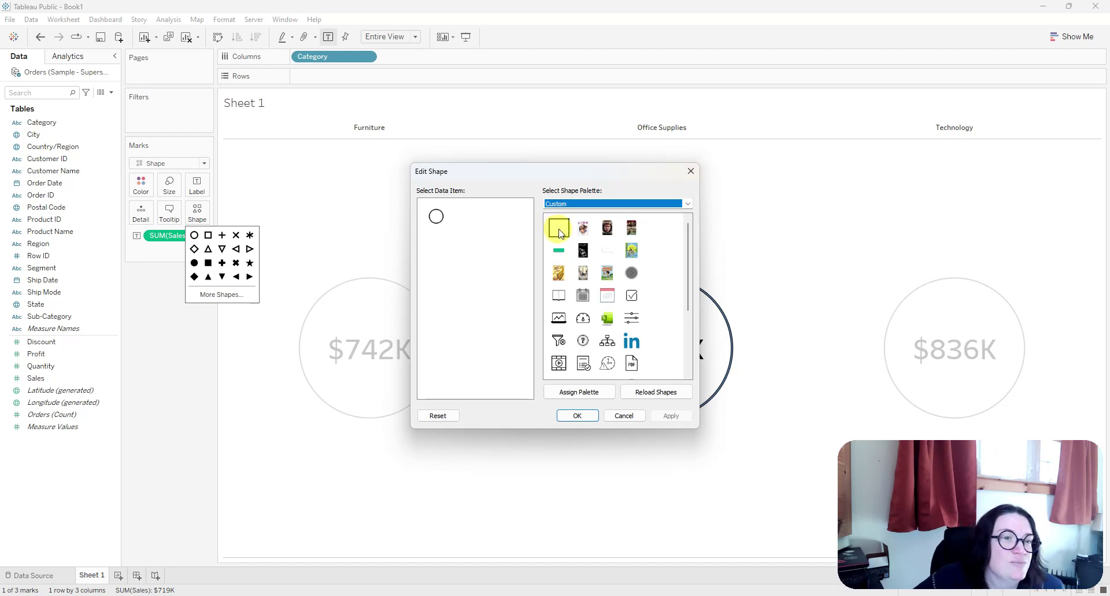
{"action": "left_click", "coordinate": [436, 217]}
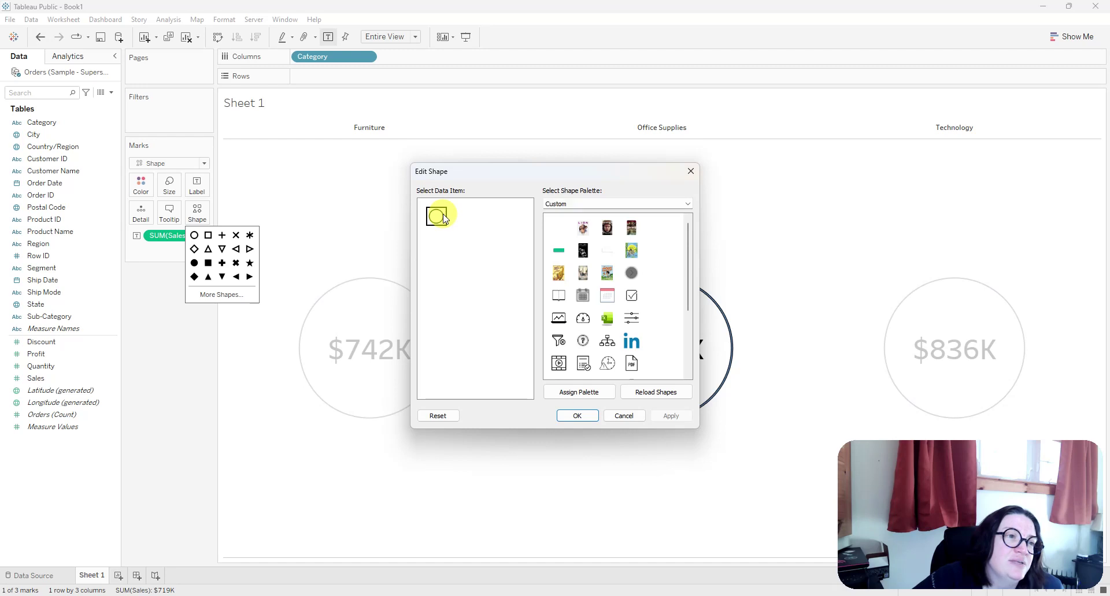
{"action": "left_click", "coordinate": [558, 233]}
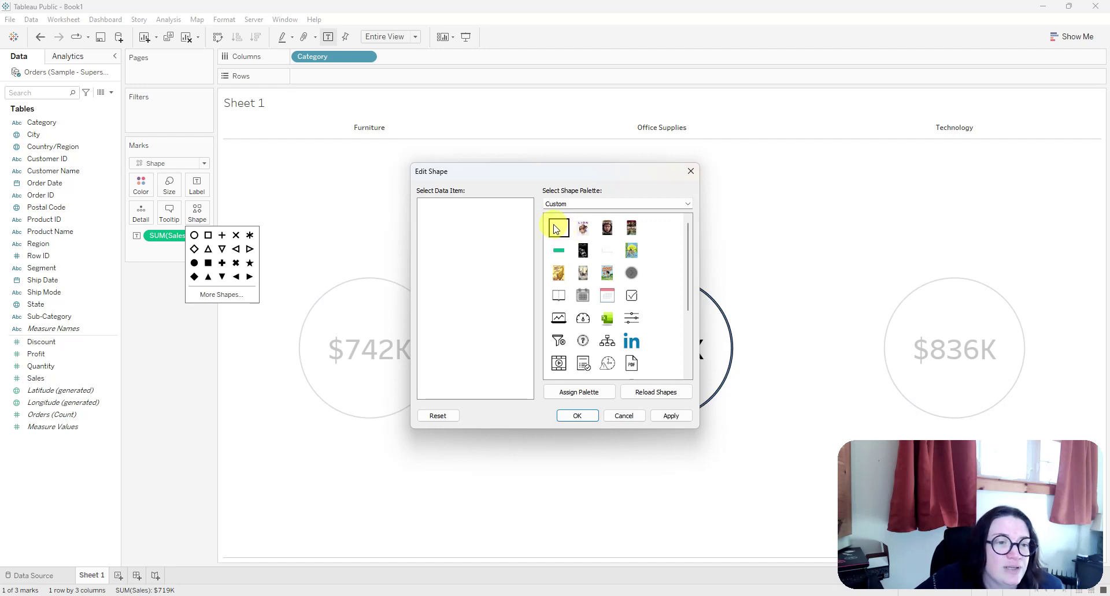
{"action": "left_click", "coordinate": [673, 416]}
{"action": "left_click", "coordinate": [588, 418]}
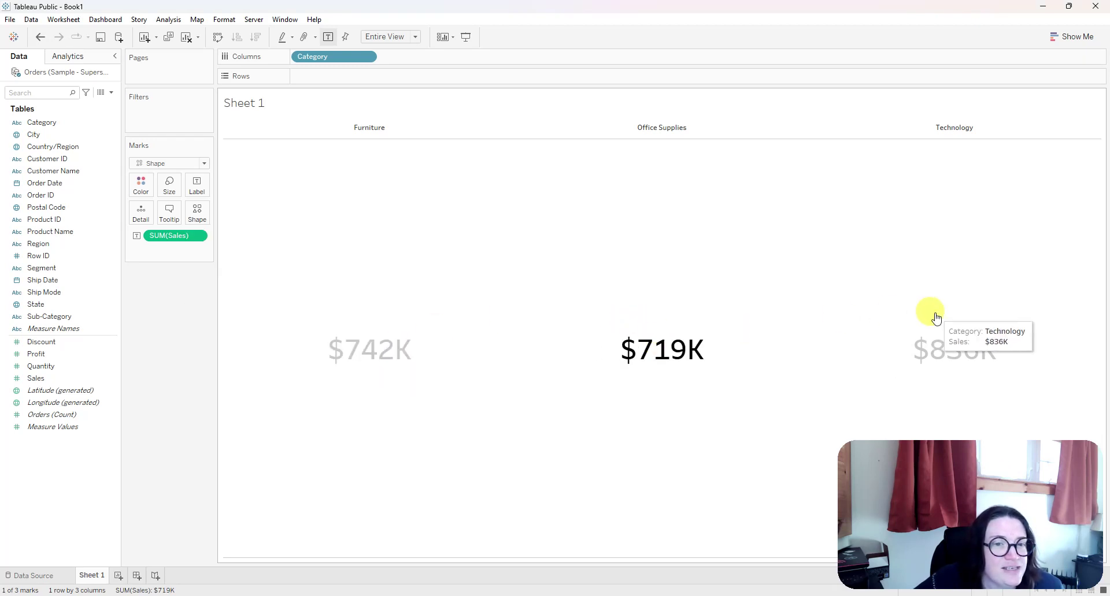
{"action": "left_click", "coordinate": [947, 349]}
{"action": "left_click", "coordinate": [663, 355]}
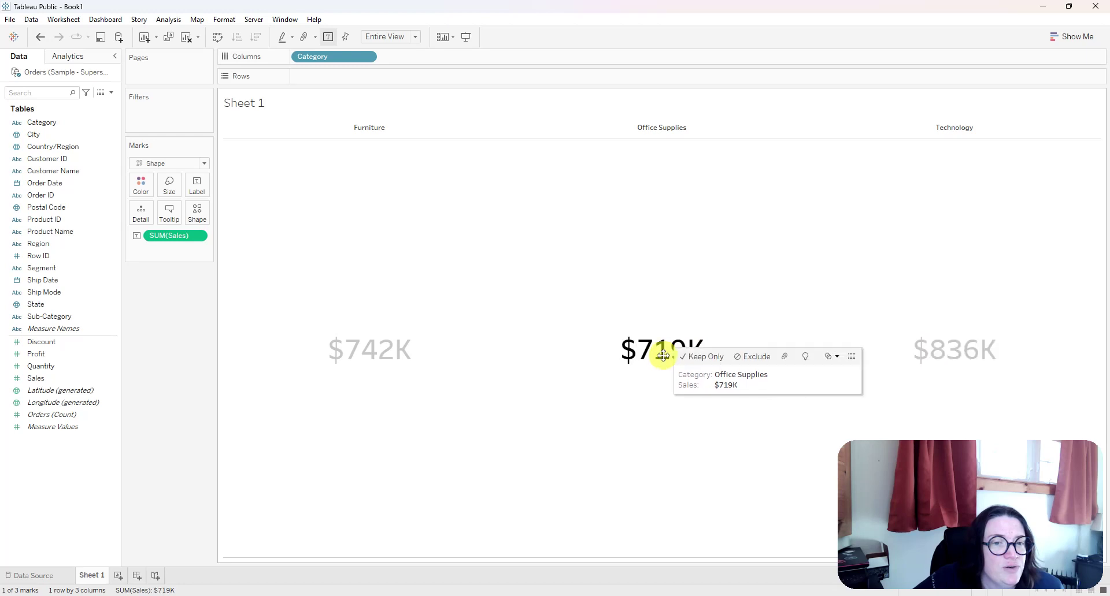
{"action": "left_click", "coordinate": [404, 354]}
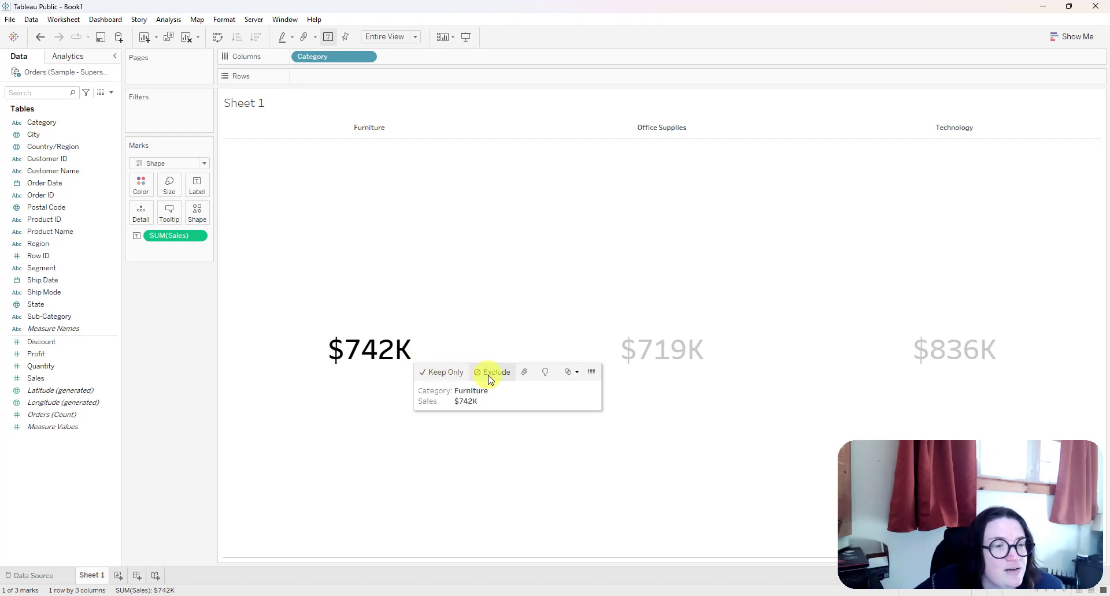
{"action": "left_click", "coordinate": [457, 374]}
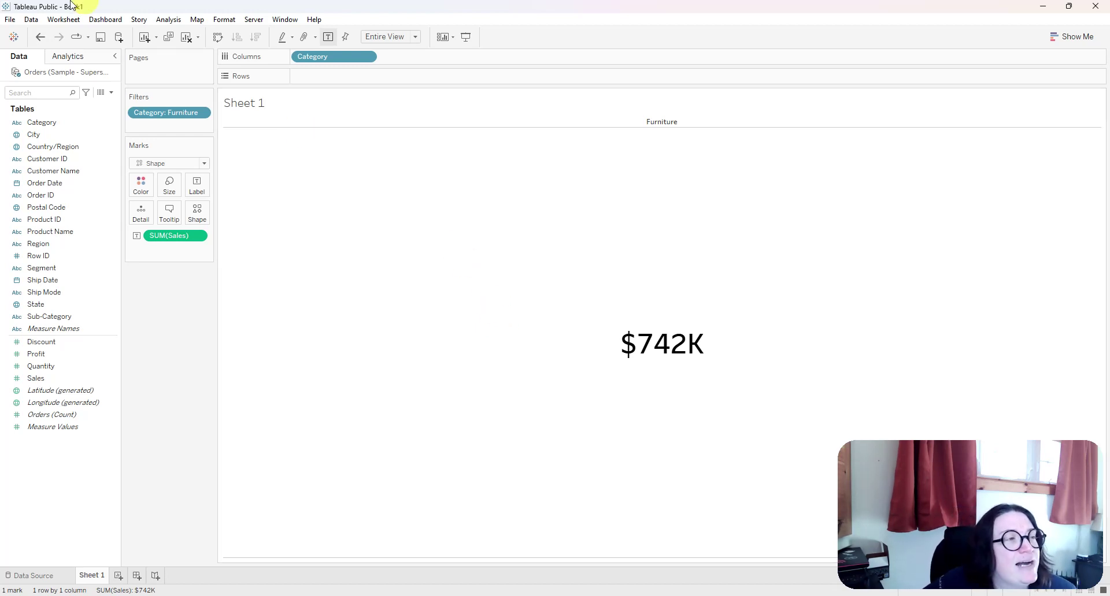
{"action": "left_click", "coordinate": [42, 37]}
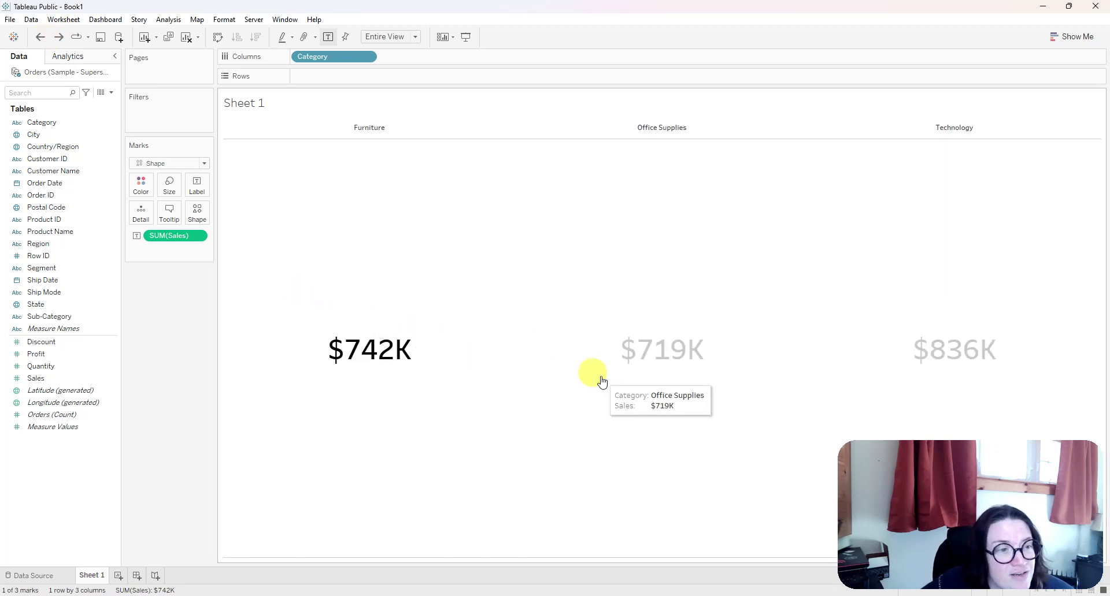
{"action": "left_click", "coordinate": [169, 214]}
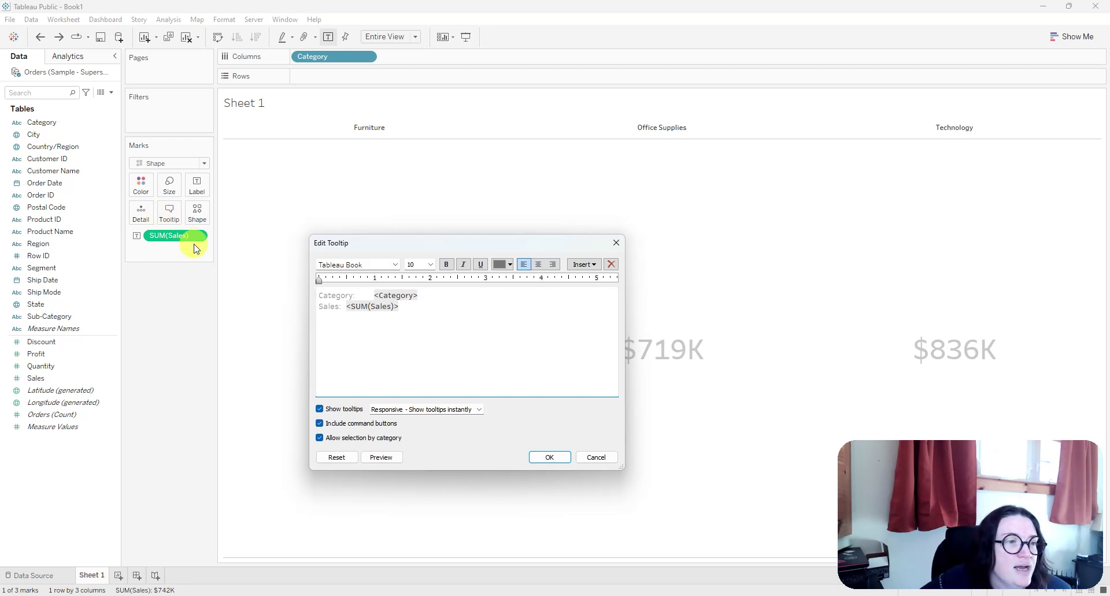
In Edit Tooltip, uncheck Include command buttons and Allow selection by category
{"action": "left_click", "coordinate": [611, 243]}
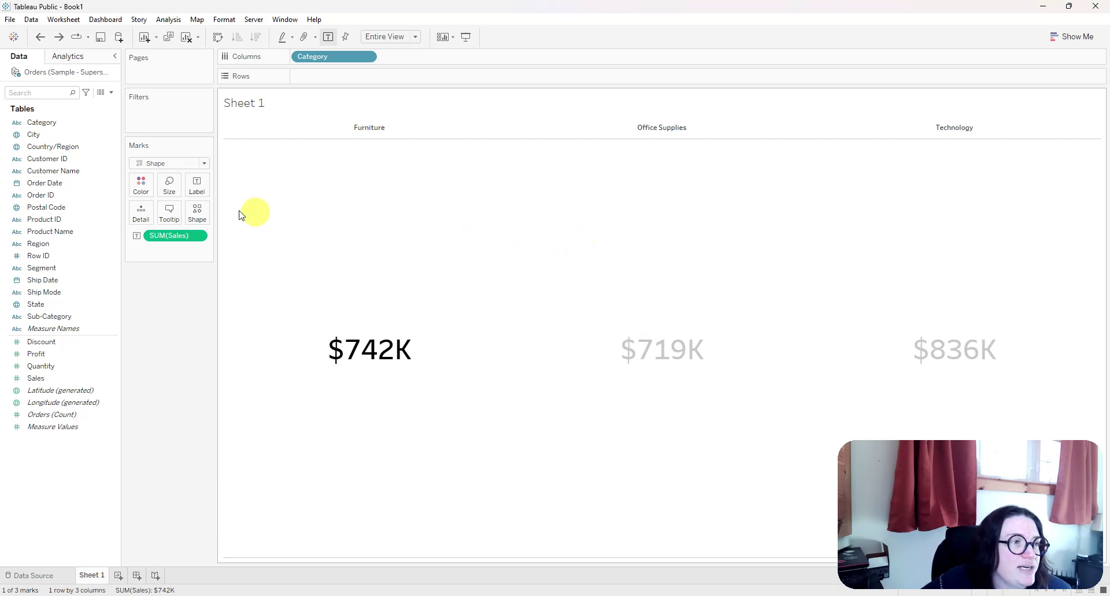
{"action": "left_click", "coordinate": [171, 221]}
{"action": "left_click", "coordinate": [320, 424]}
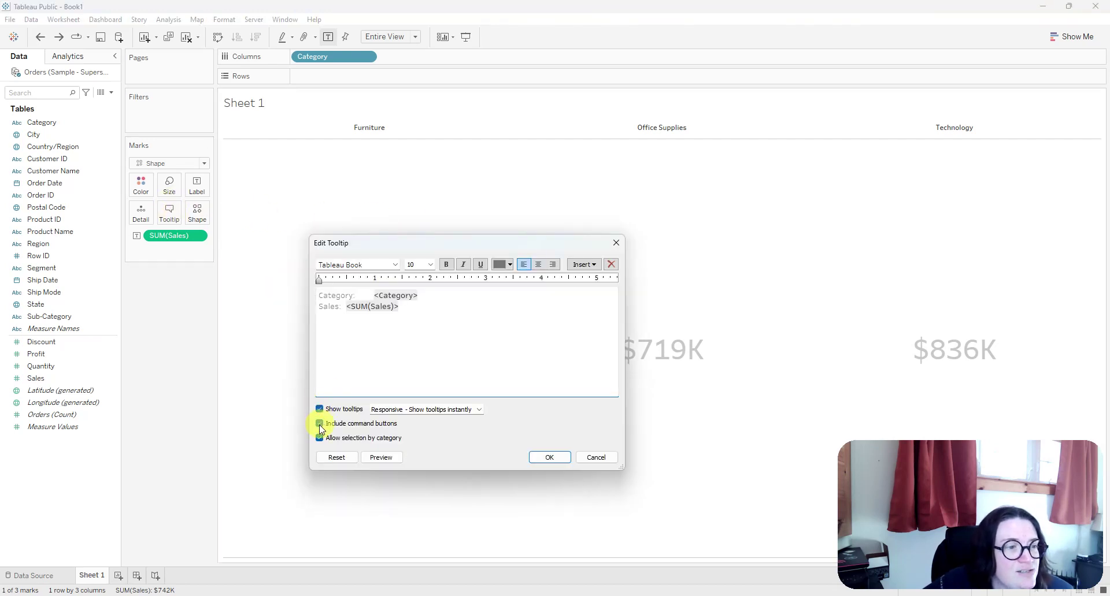
{"action": "left_click", "coordinate": [319, 438]}
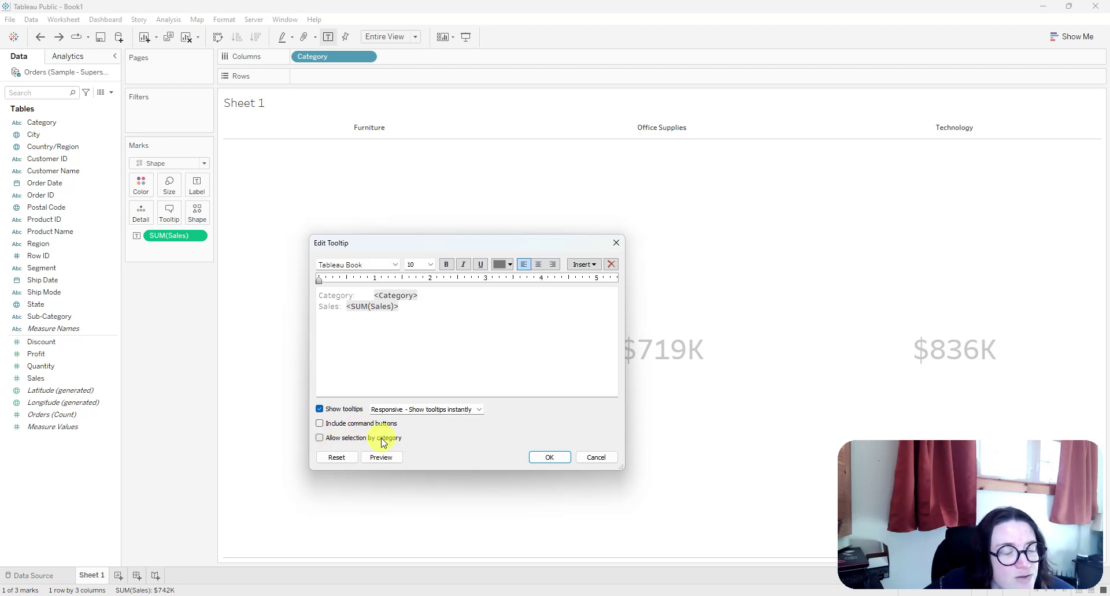
{"action": "left_click", "coordinate": [550, 457]}
Select the $719K and then the $742K value to see the other categories grey out
{"action": "mouse_move", "coordinate": [387, 350]}
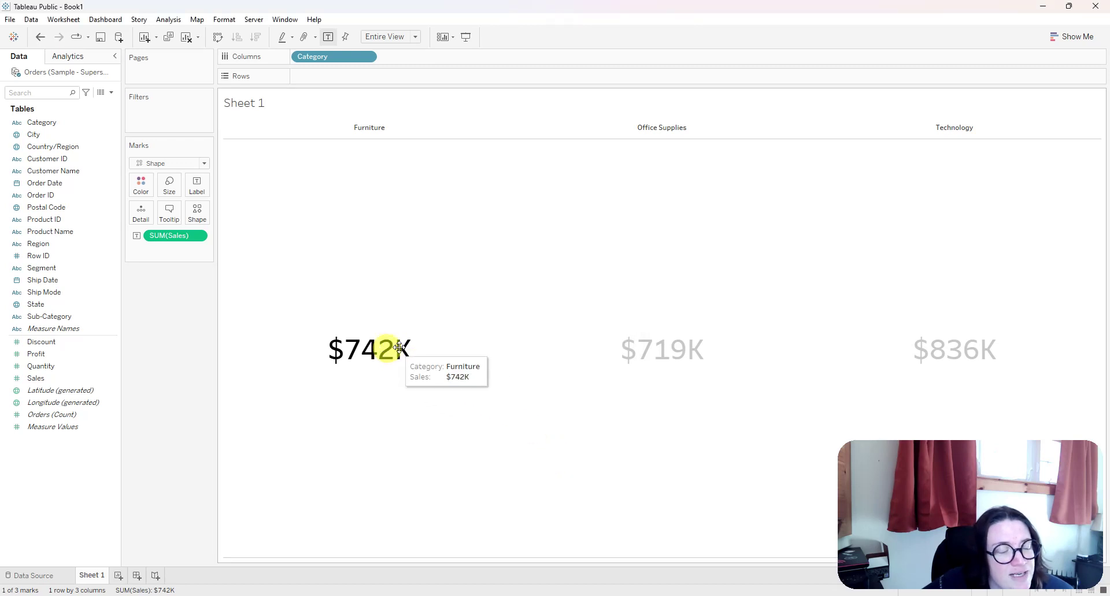
{"action": "mouse_move", "coordinate": [922, 345]}
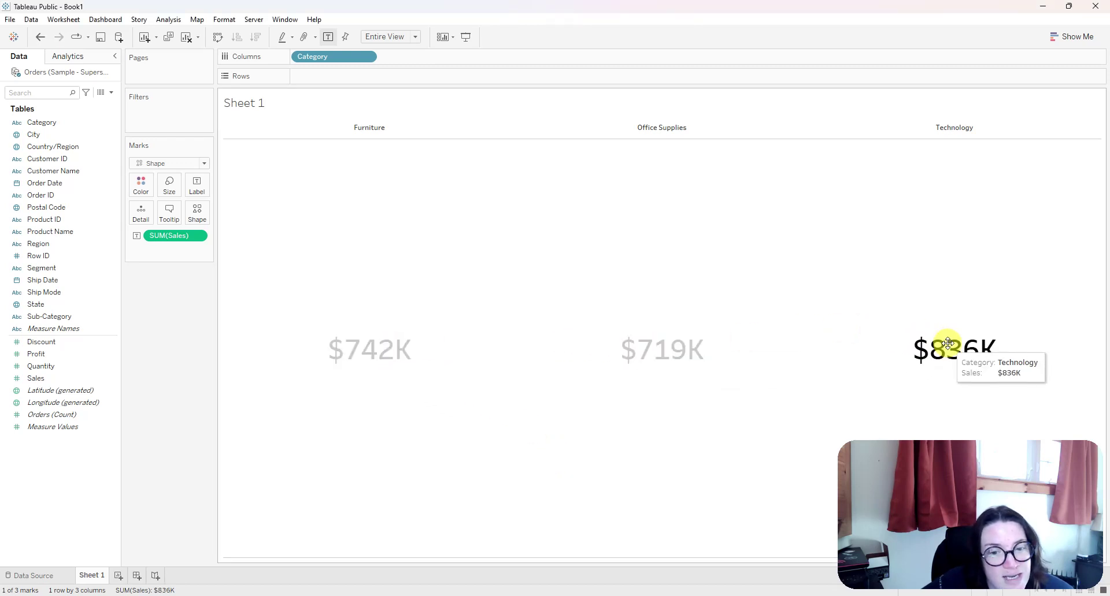
{"action": "left_click", "coordinate": [652, 349]}
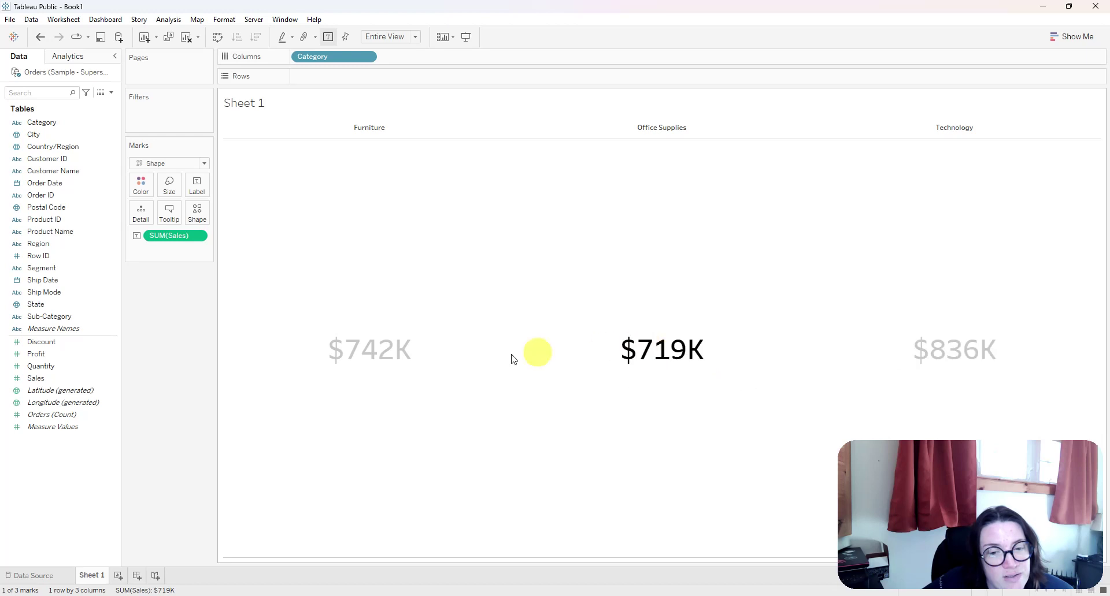
{"action": "left_click", "coordinate": [364, 344]}
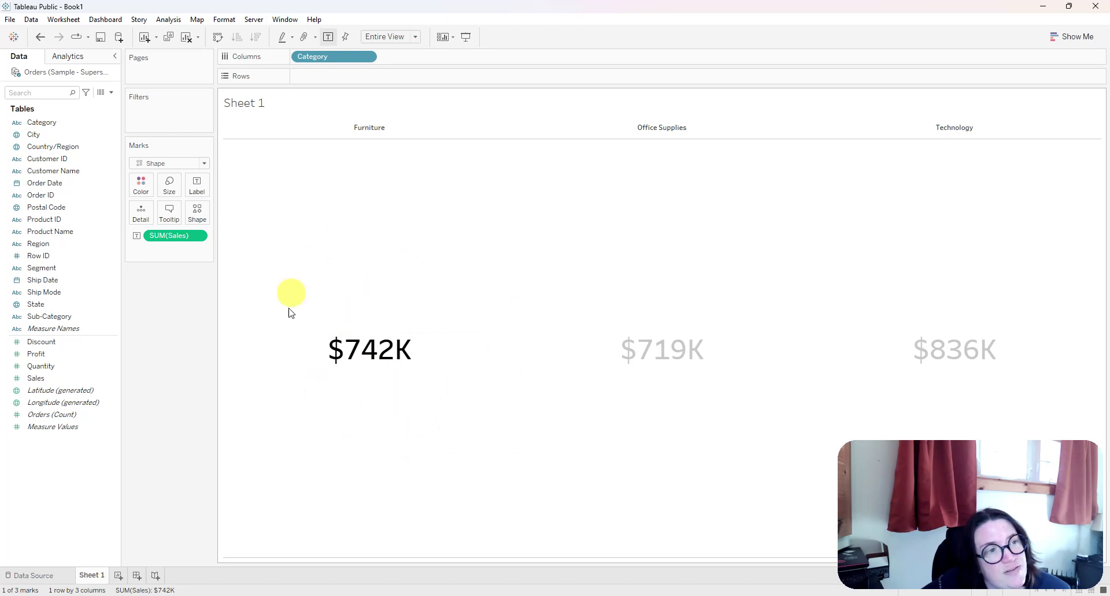
Choose Create Calculated Field from the Data pane's drop-down menu
{"action": "left_click_drag", "start_coordinate": [404, 250], "coordinate": [115, 96]}
{"action": "left_click", "coordinate": [113, 93]}
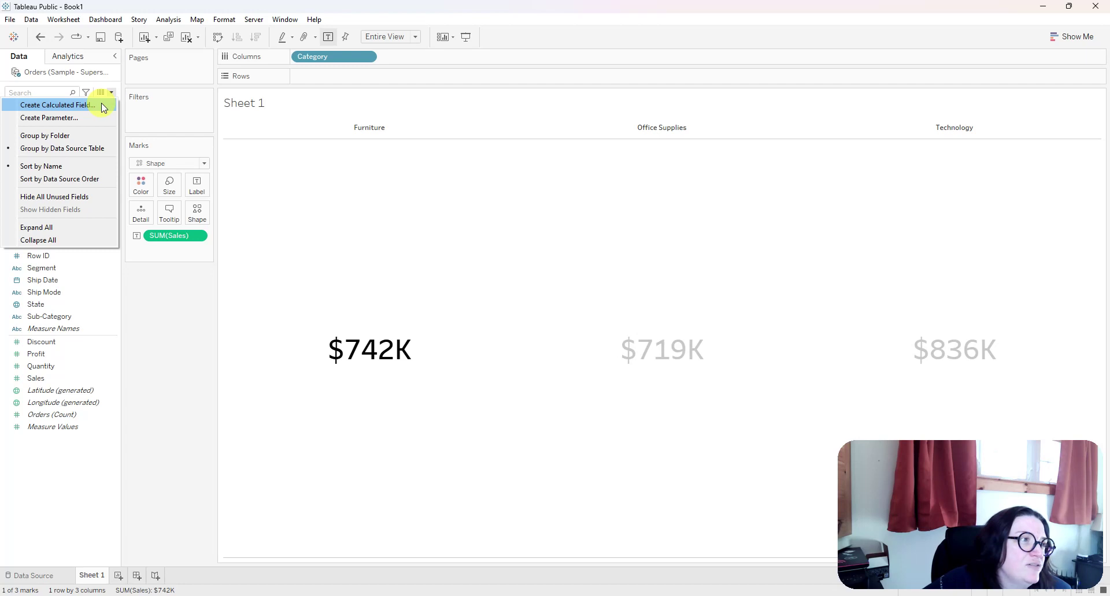
{"action": "left_click", "coordinate": [102, 108]}
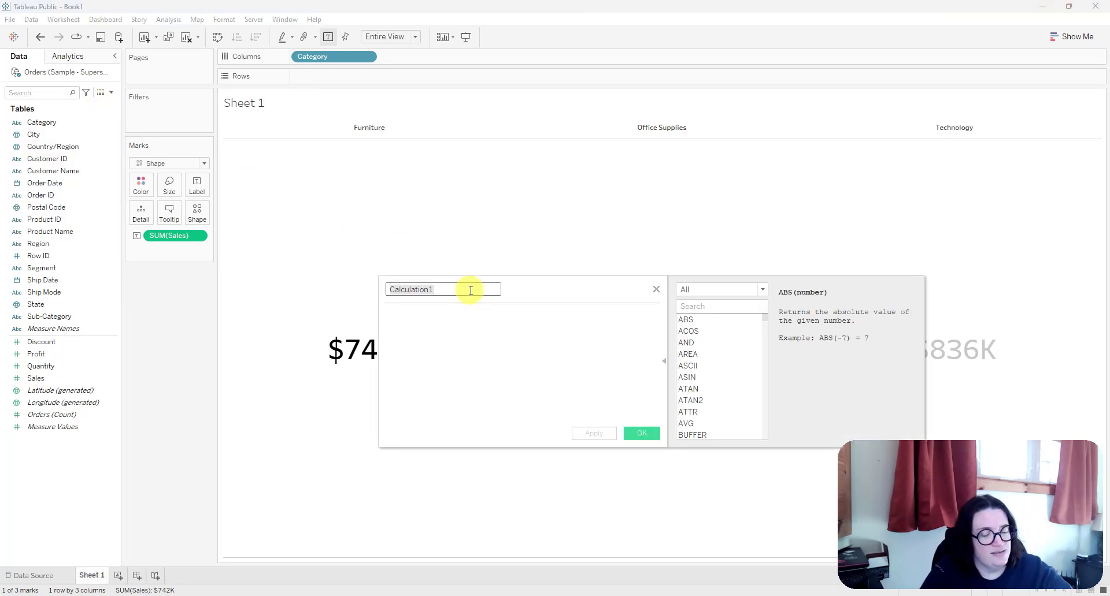
Name the calculated field Dummy, give it an empty-string formula "", and save it
{"action": "key", "text": "BackSpace"}
{"action": "type", "text": "Dummy"}
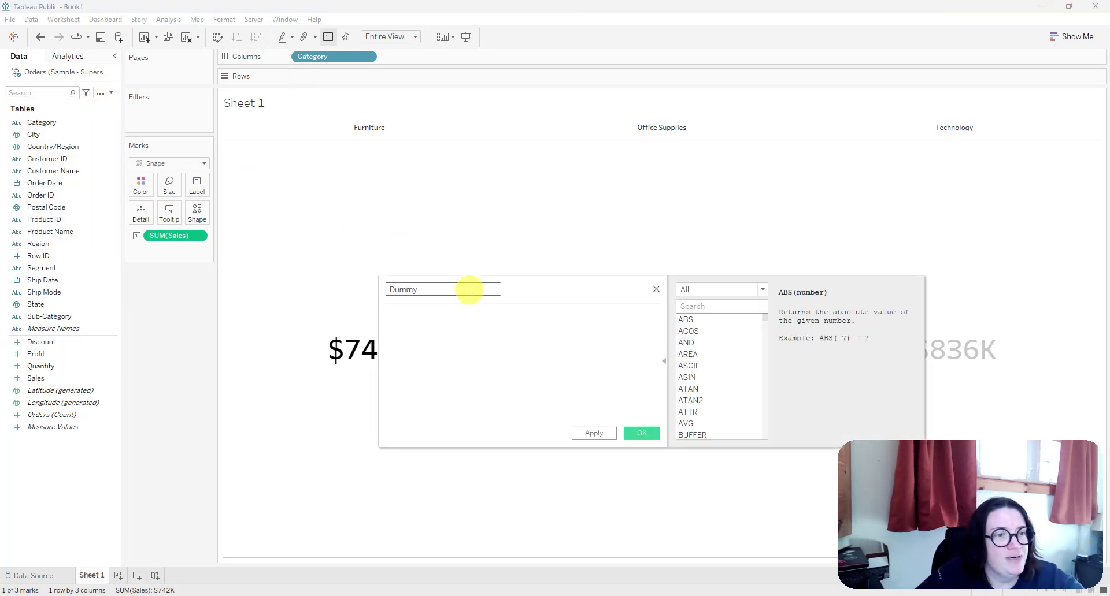
{"action": "left_click", "coordinate": [461, 340]}
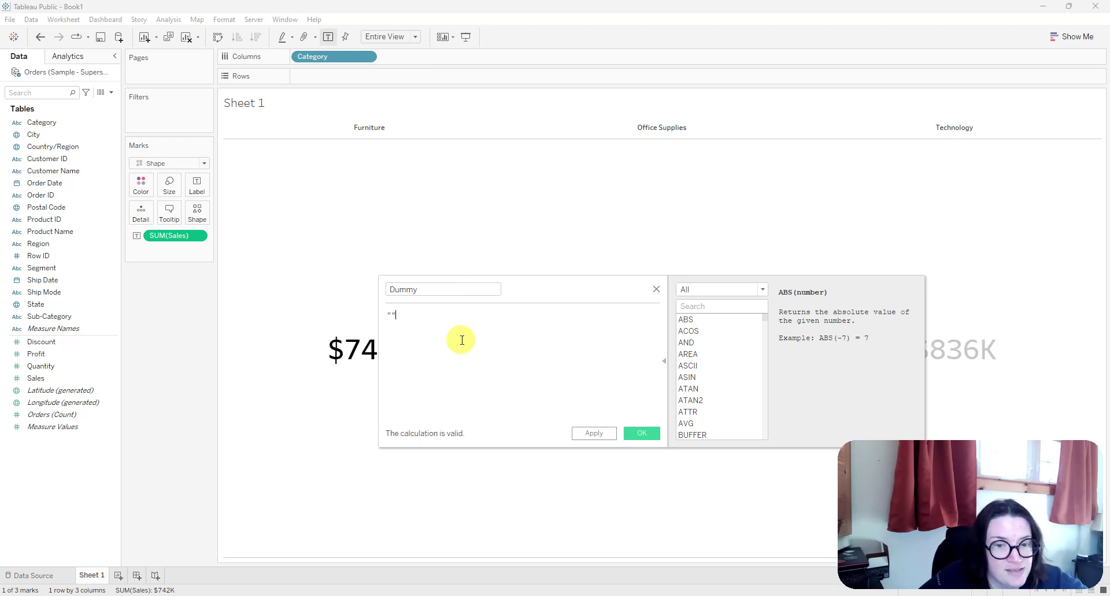
{"action": "left_click", "coordinate": [643, 433]}
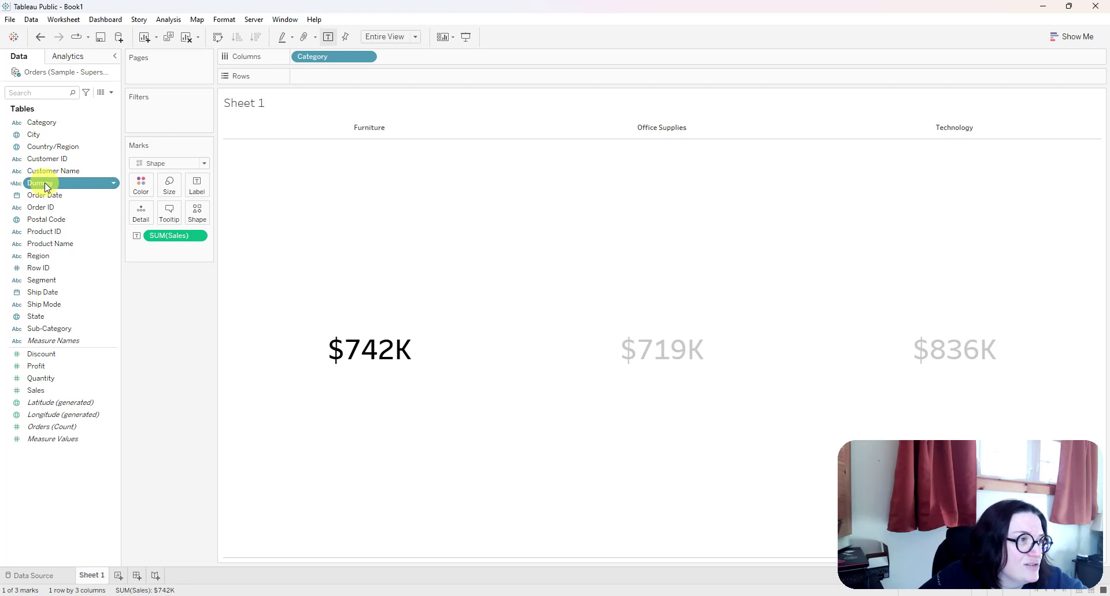
Add Dummy to Detail on the Marks card, then create a new Dashboard 1
{"action": "left_click_drag", "start_coordinate": [40, 183], "coordinate": [142, 216]}
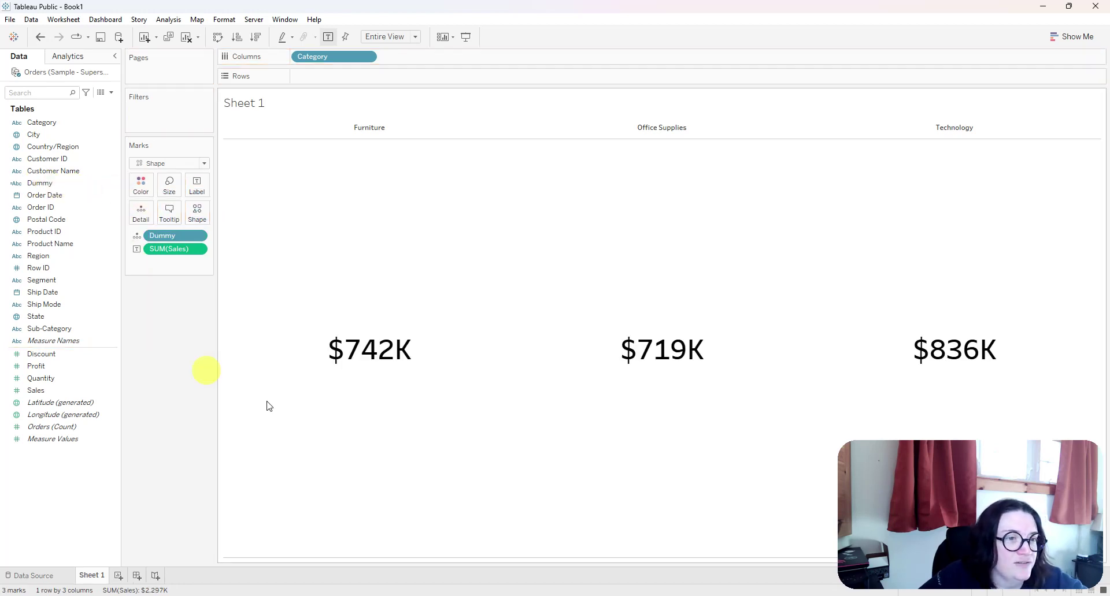
{"action": "mouse_move", "coordinate": [355, 355]}
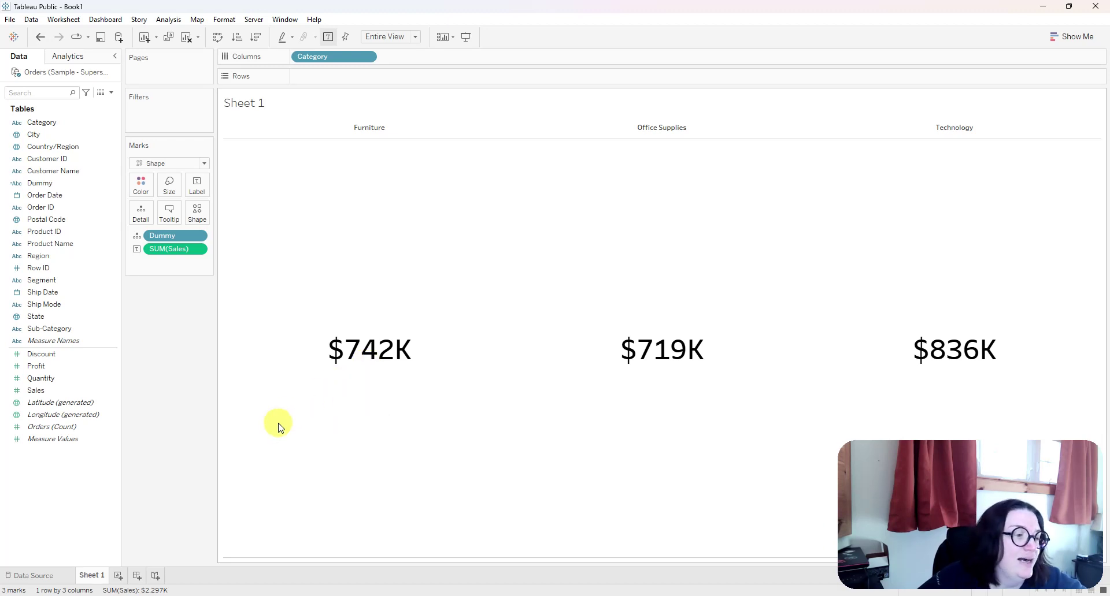
{"action": "left_click", "coordinate": [137, 576]}
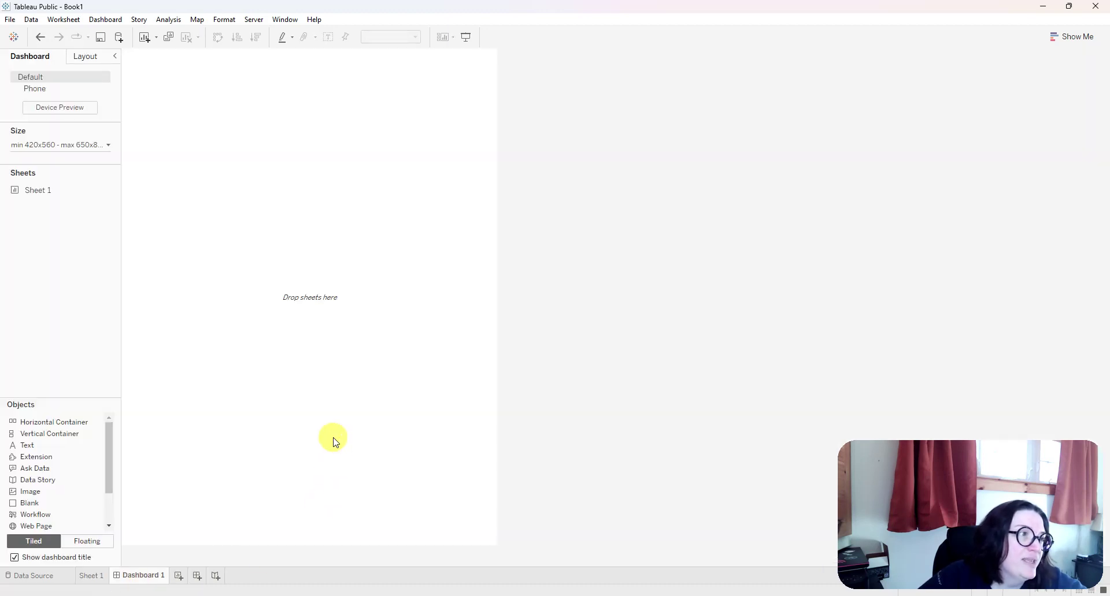
Place Sheet 1 on Dashboard 1 and open the Dashboard Actions dialog
{"action": "mouse_move", "coordinate": [58, 201]}
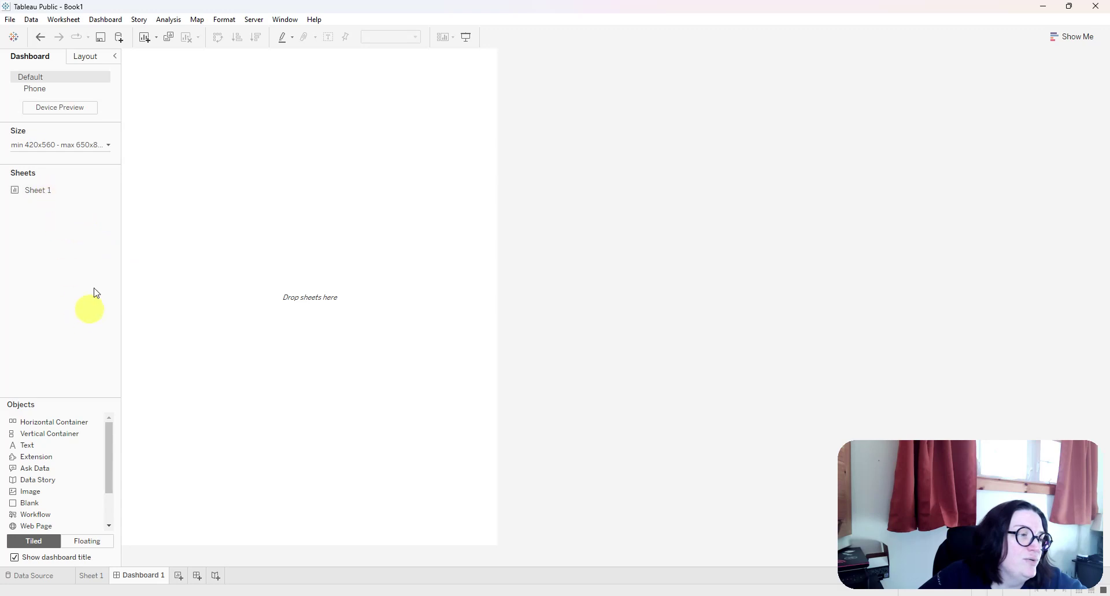
{"action": "left_click_drag", "start_coordinate": [51, 192], "coordinate": [251, 197]}
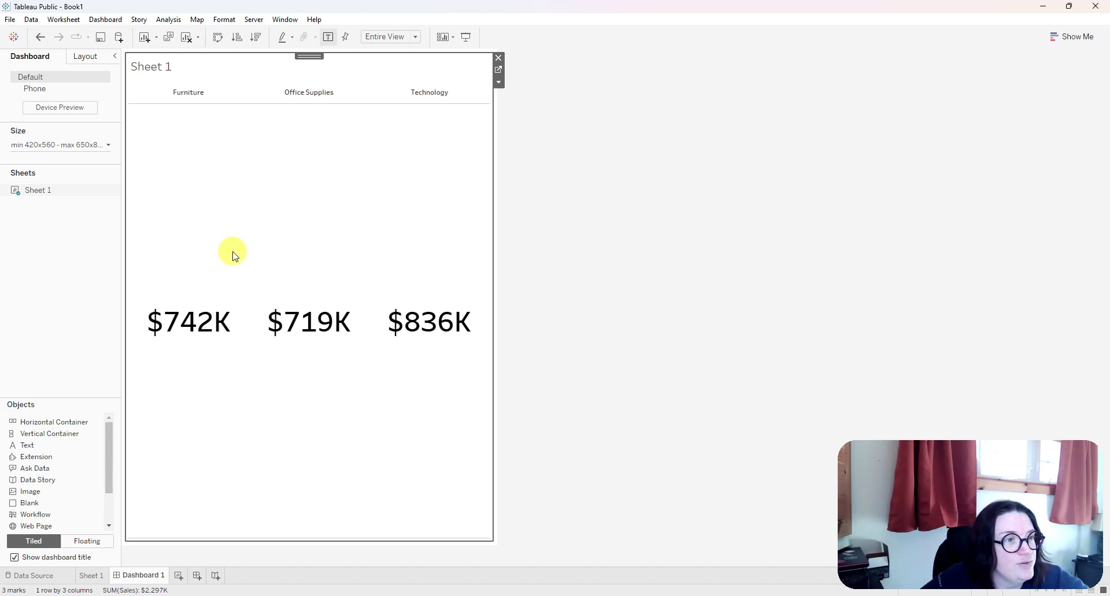
{"action": "left_click", "coordinate": [112, 23]}
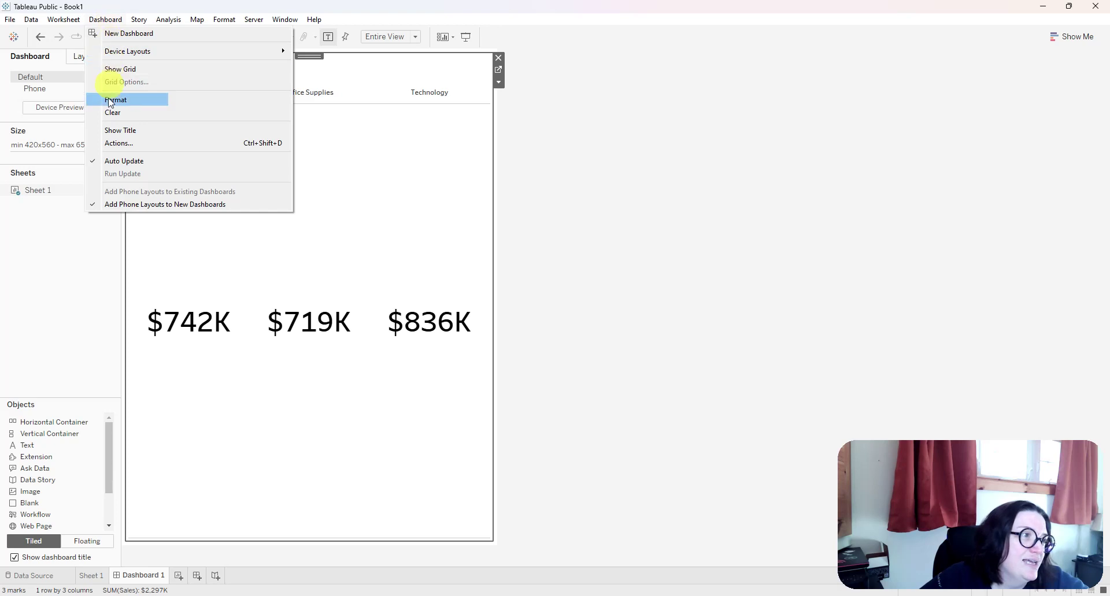
{"action": "left_click", "coordinate": [125, 144]}
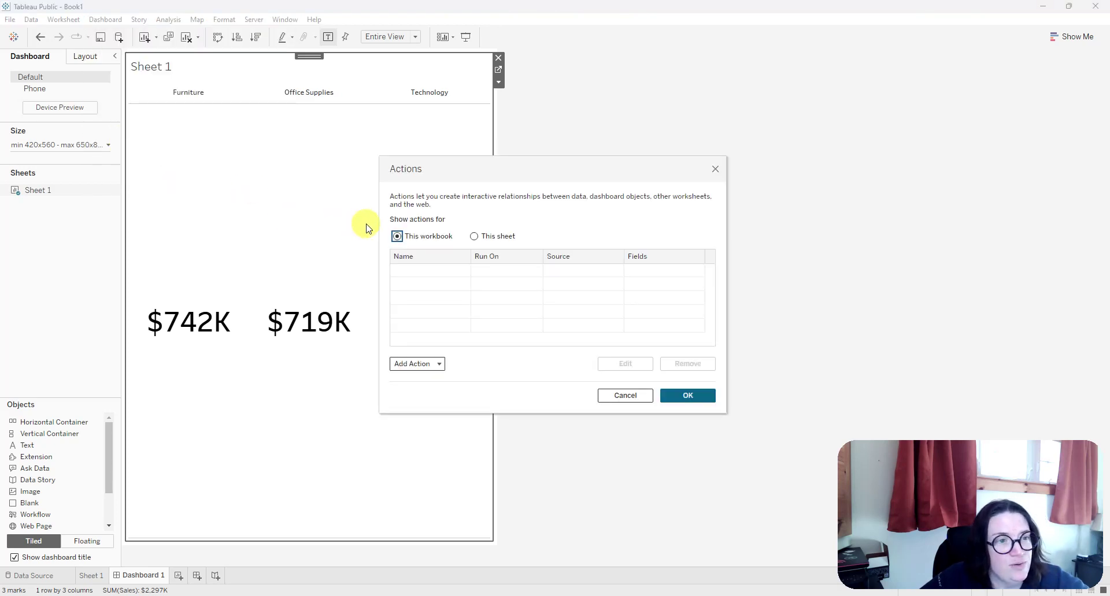
Add a new Highlight action in the Actions dialog
{"action": "left_click", "coordinate": [440, 365]}
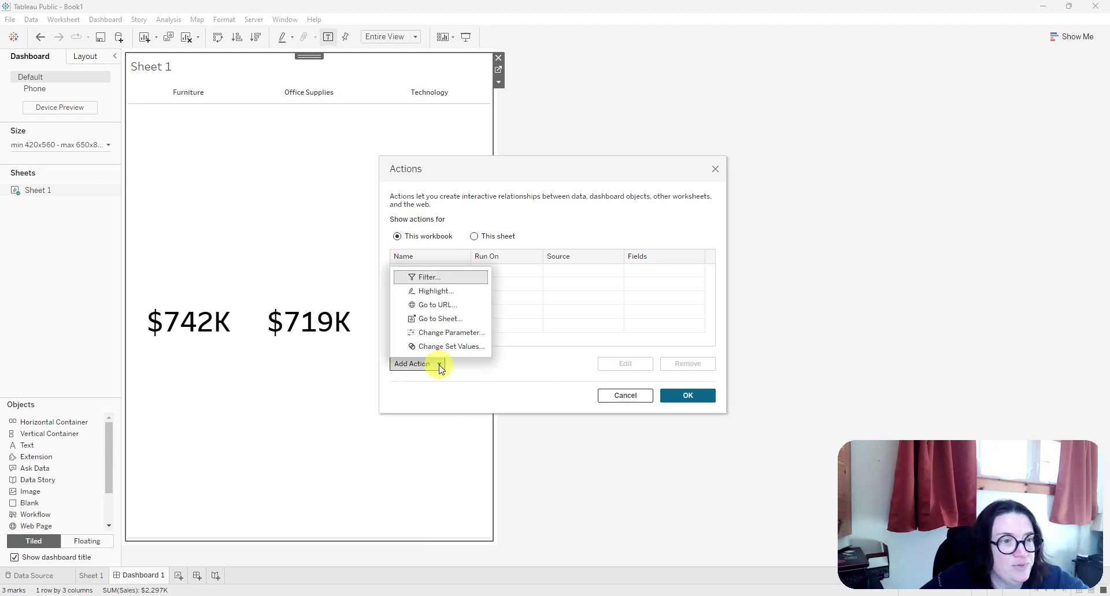
{"action": "left_click", "coordinate": [462, 294]}
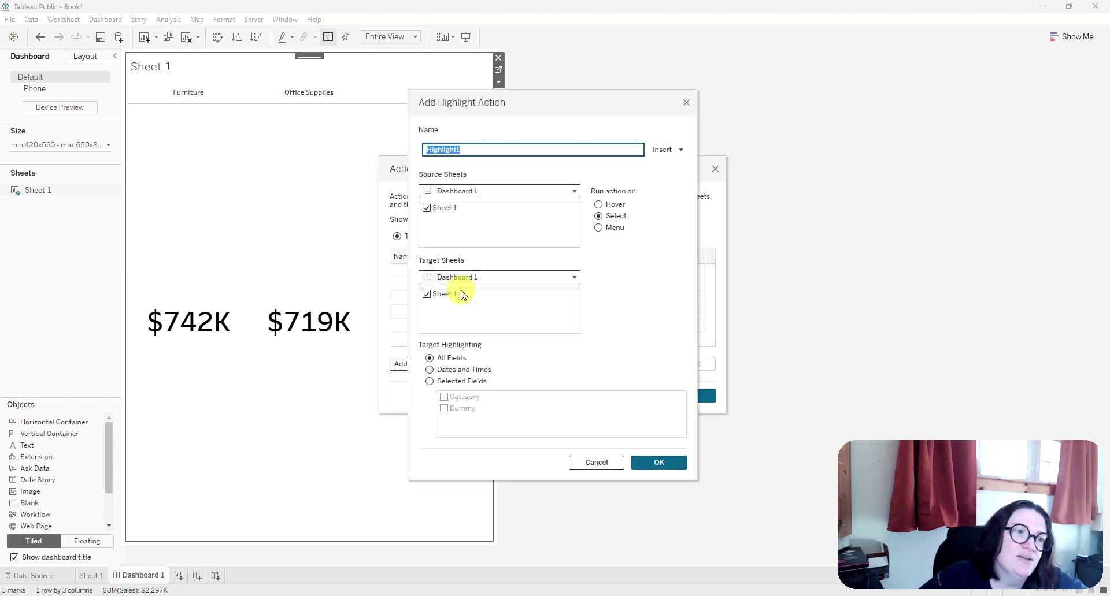
Rename the action NoHighlight, highlight only the Dummy field, and save it
{"action": "left_click", "coordinate": [448, 150]}
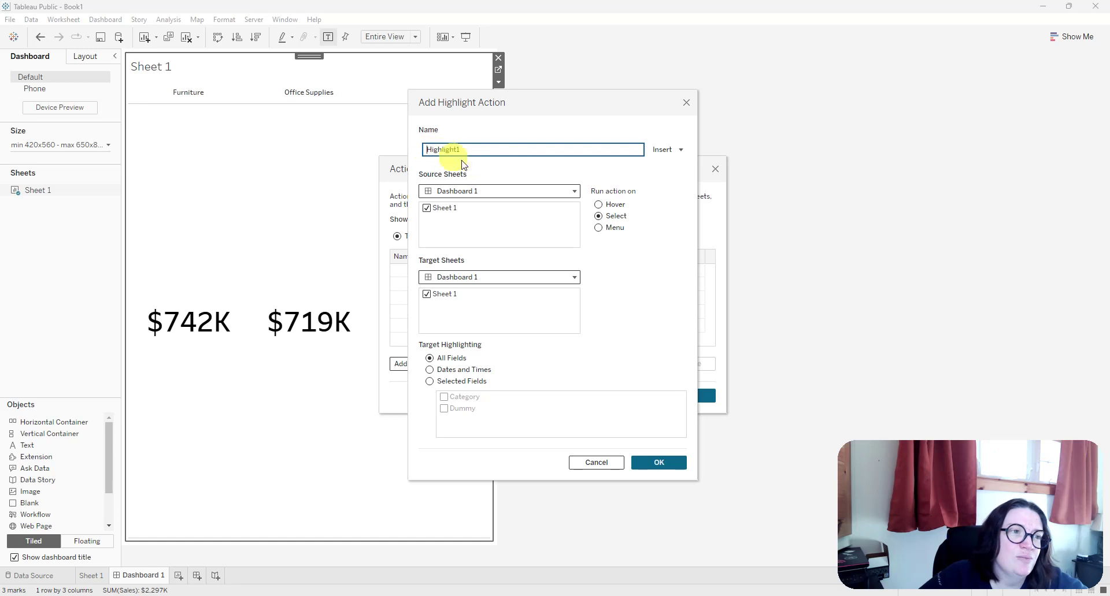
{"action": "type", "text": "No"}
{"action": "left_click", "coordinate": [517, 153]}
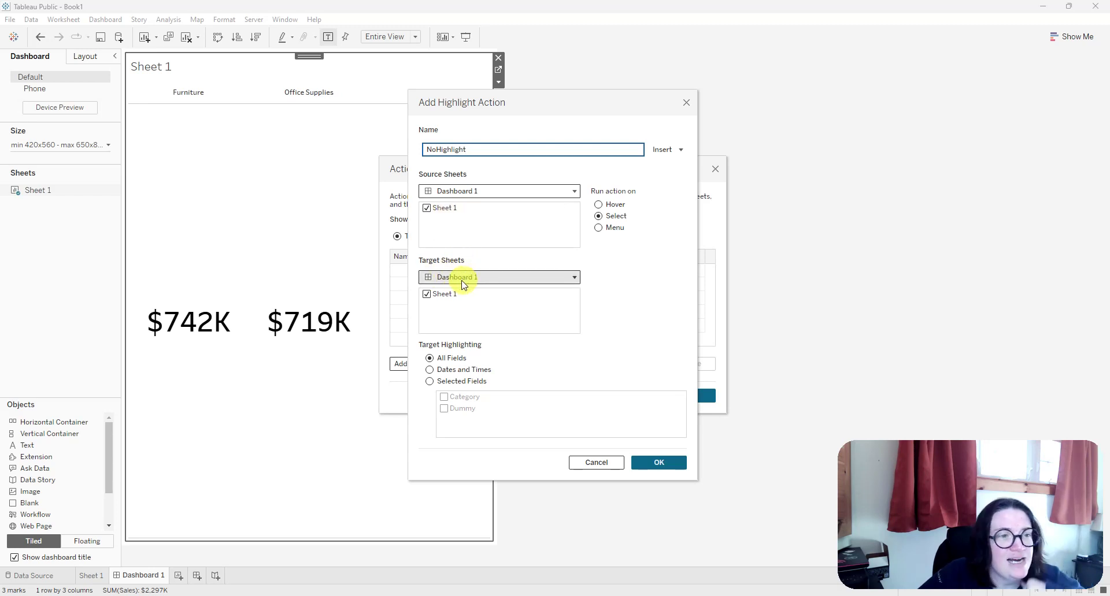
{"action": "left_click", "coordinate": [431, 382]}
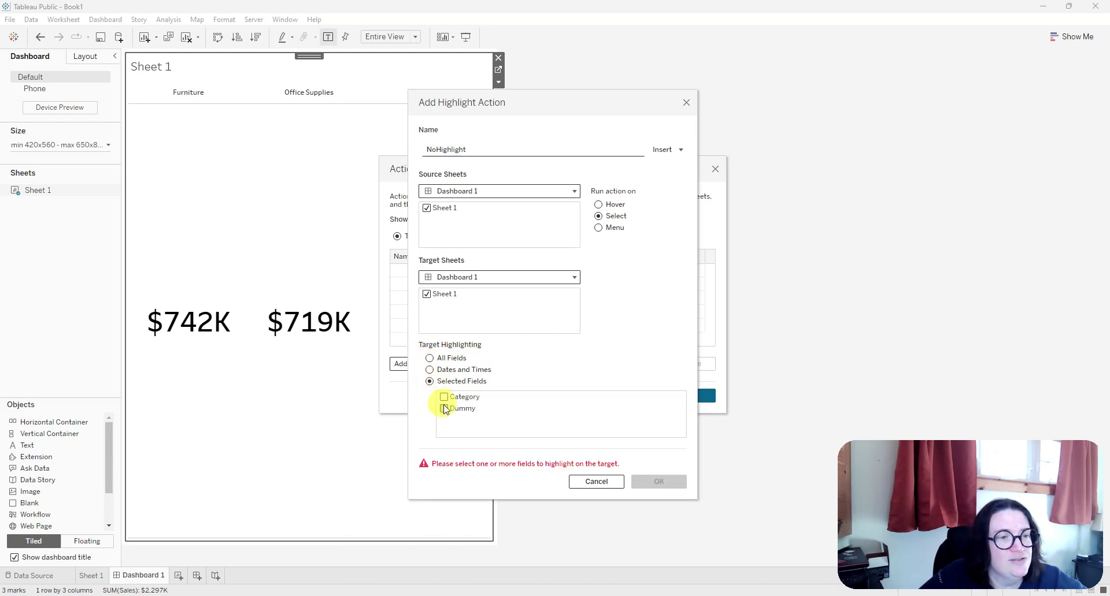
{"action": "left_click", "coordinate": [444, 409]}
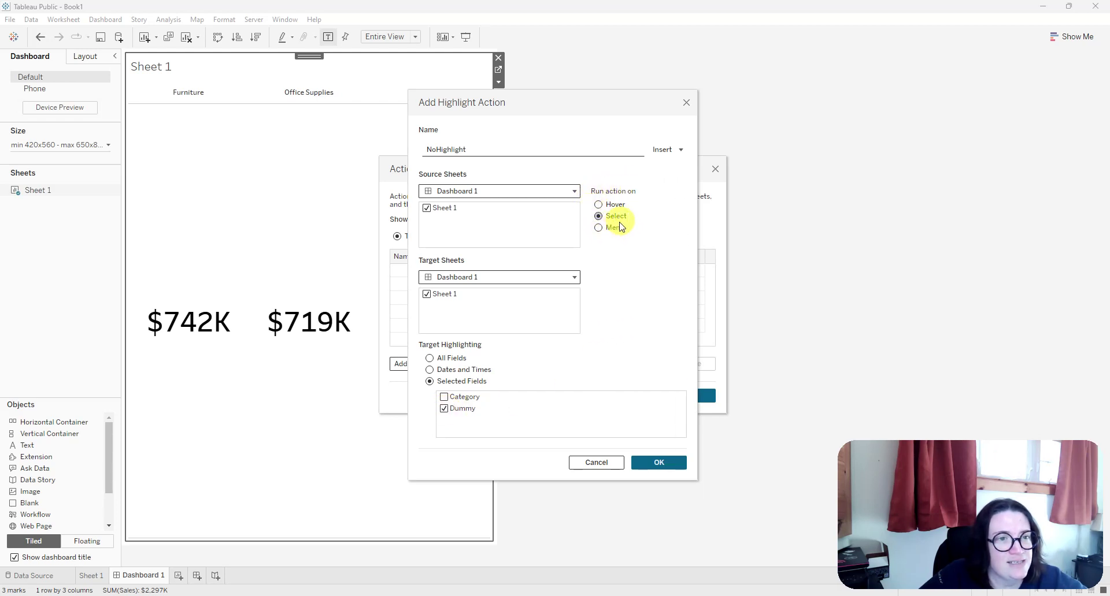
{"action": "left_click", "coordinate": [659, 465]}
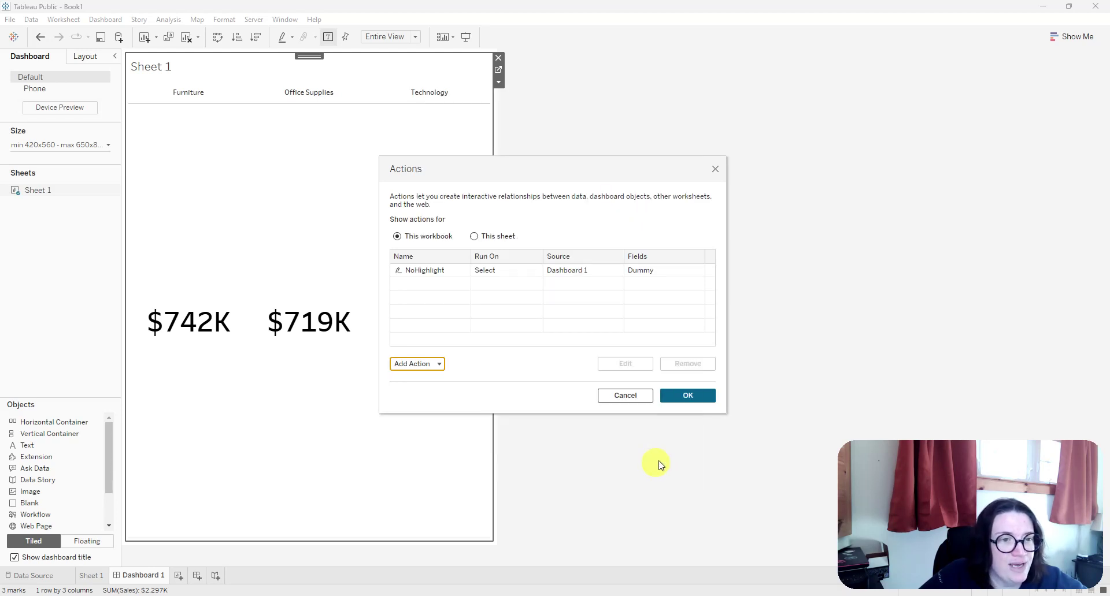
{"action": "left_click", "coordinate": [690, 395]}
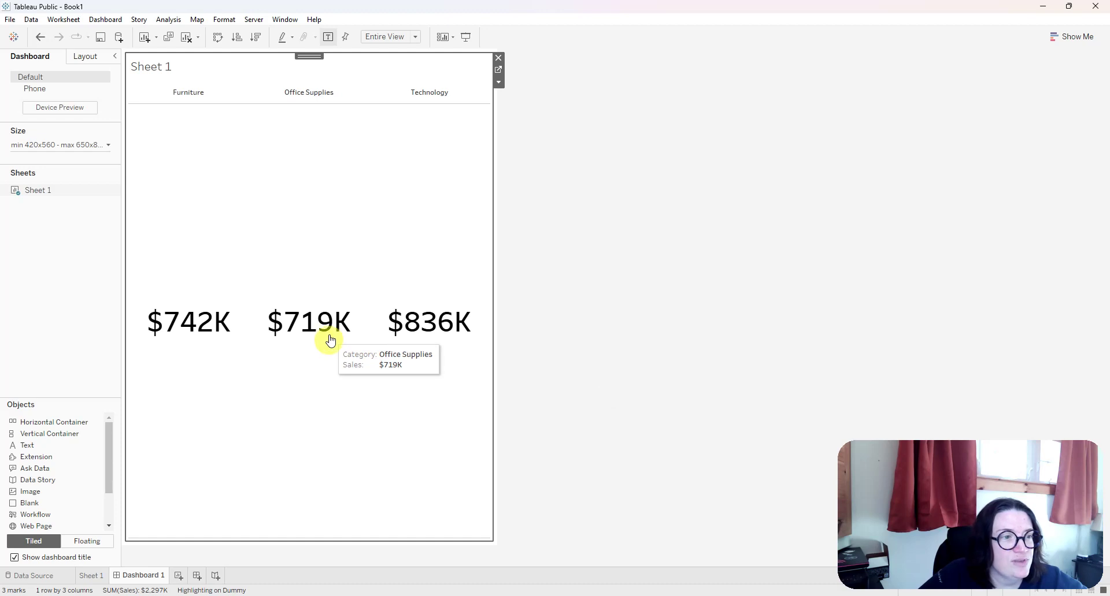